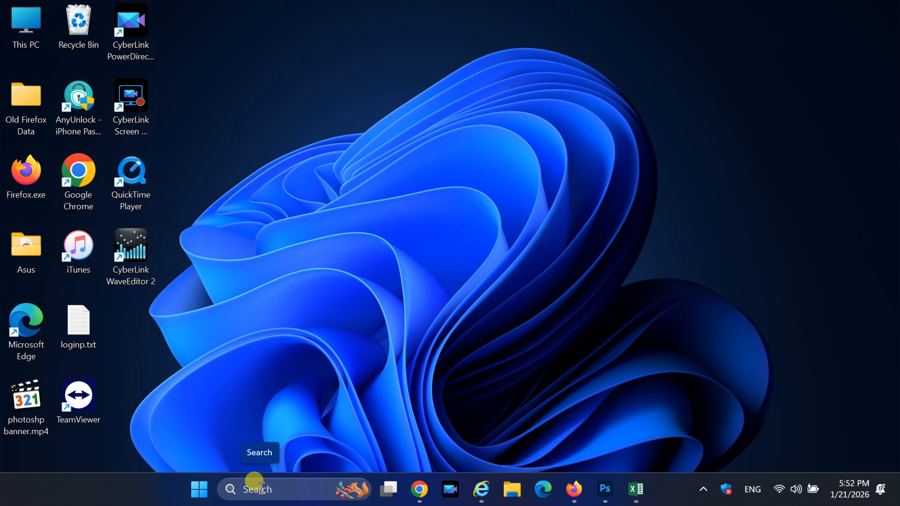
Step: Search Windows for regedit and open the Registry Editor
click(248, 483)
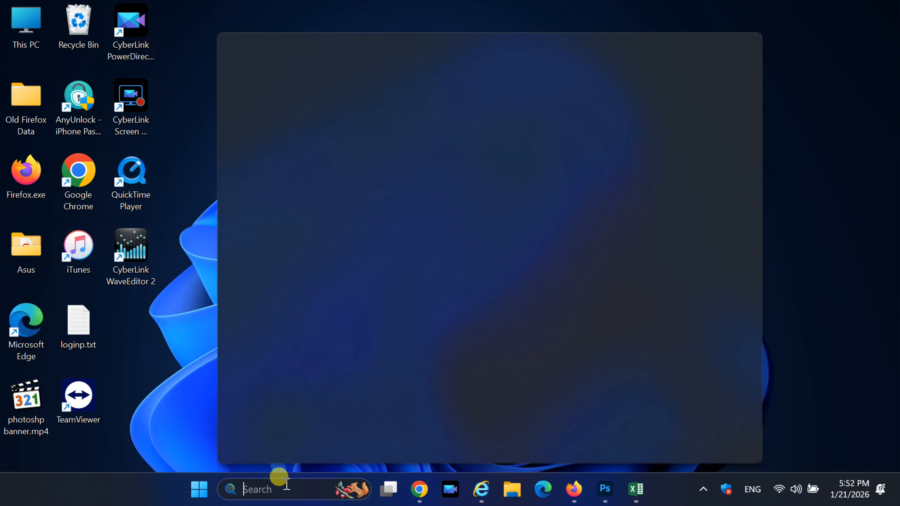
text(r)
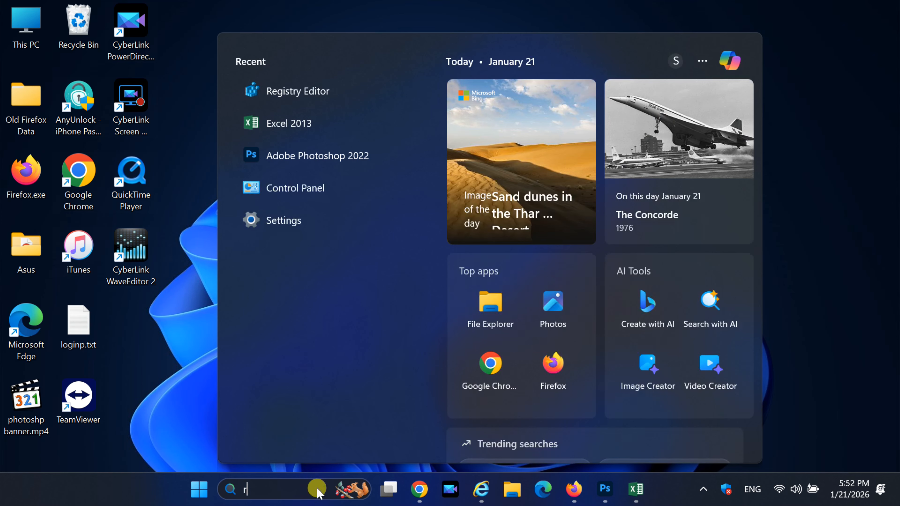
text(egedit)
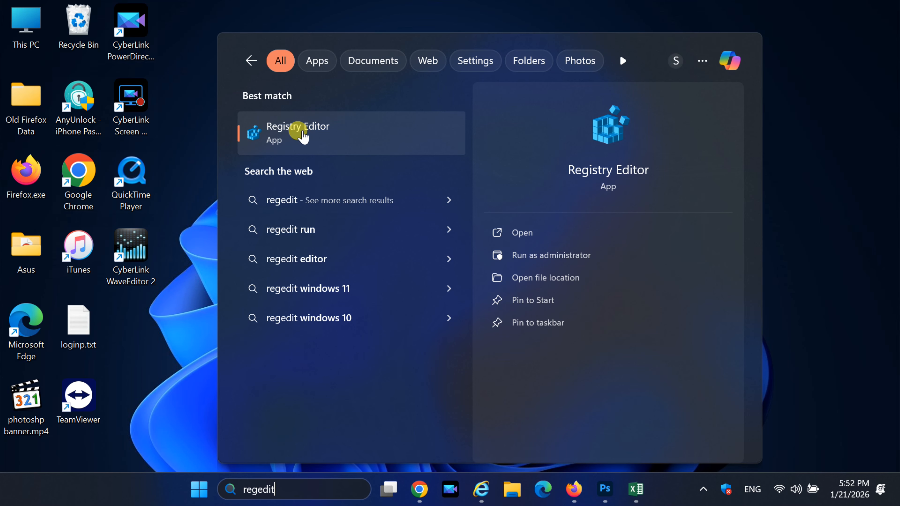
click(301, 133)
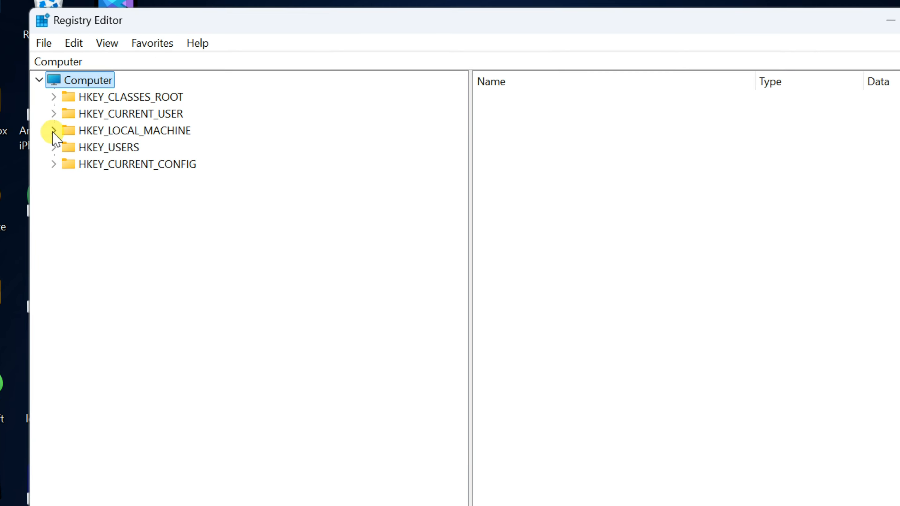
Step: Expand the registry tree through HKEY_LOCAL_MACHINE and SOFTWARE down to the Microsoft key's subkeys
click(42, 135)
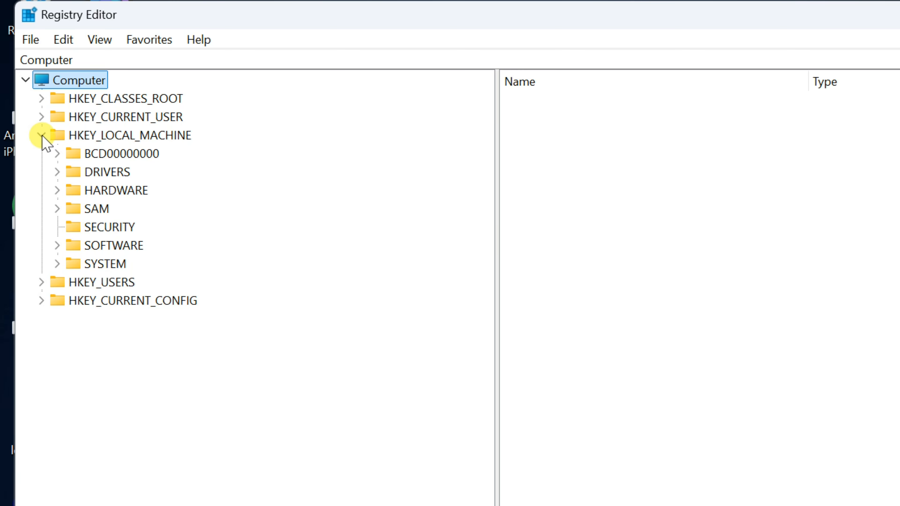
click(58, 245)
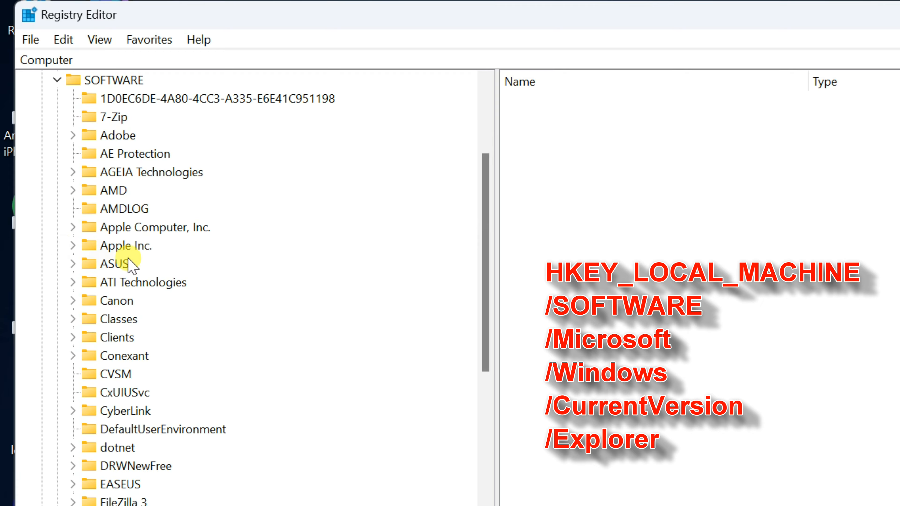
scroll(131, 265, down, 3)
scroll(131, 265, down, 5)
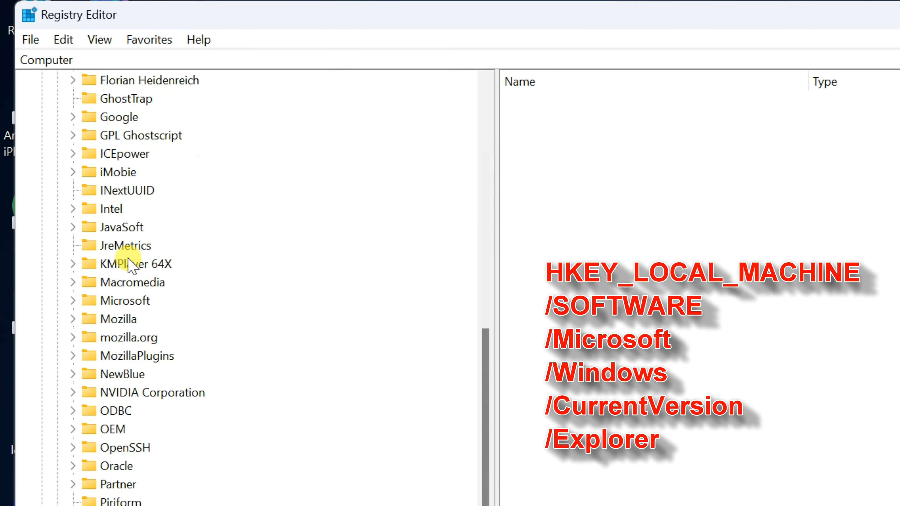
click(73, 301)
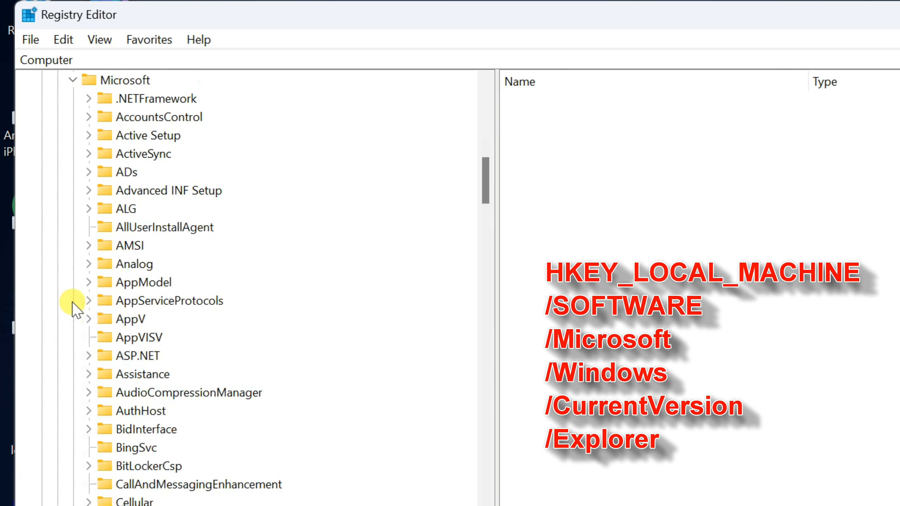
Step: Find the Windows key under Microsoft and expand it
scroll(81, 297, down, 5)
scroll(81, 298, down, 9)
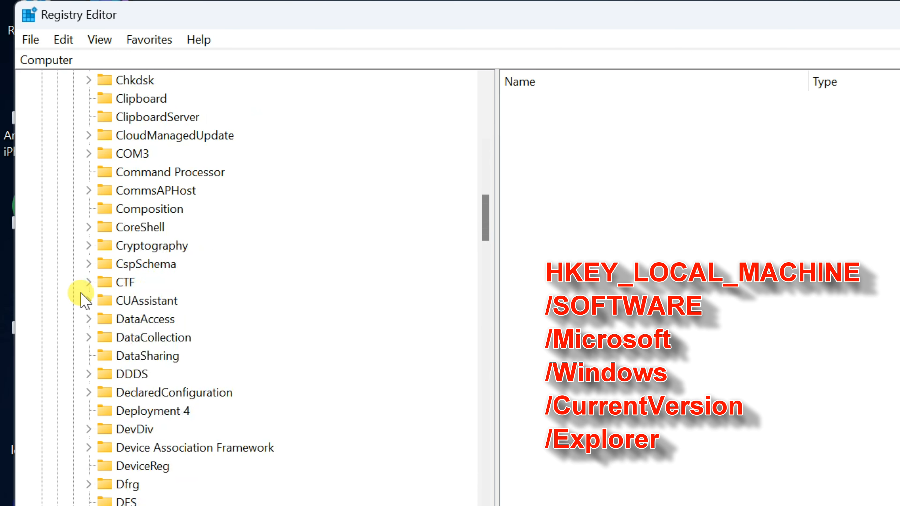
scroll(81, 297, down, 13)
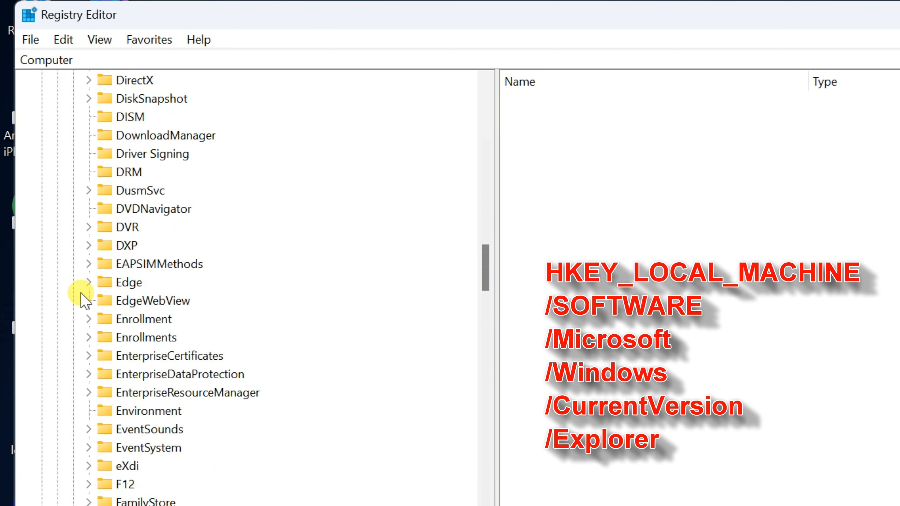
scroll(81, 301, down, 20)
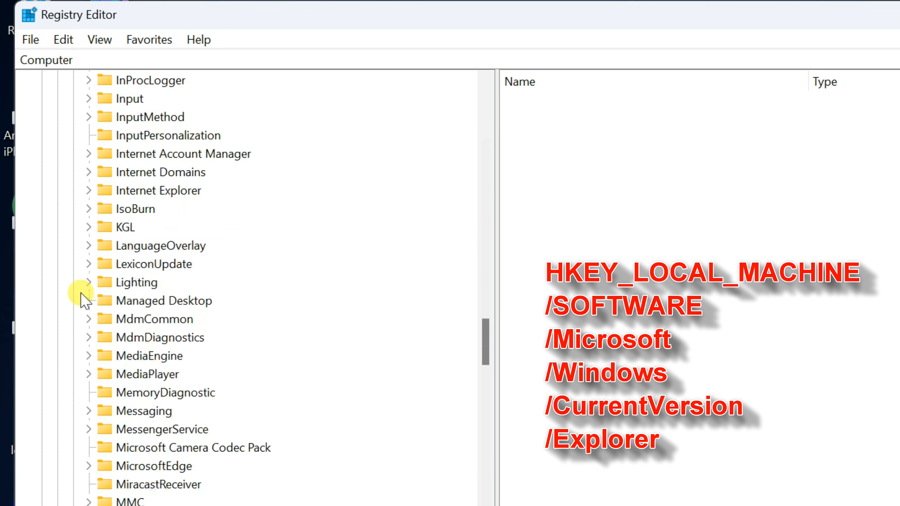
scroll(81, 300, down, 20)
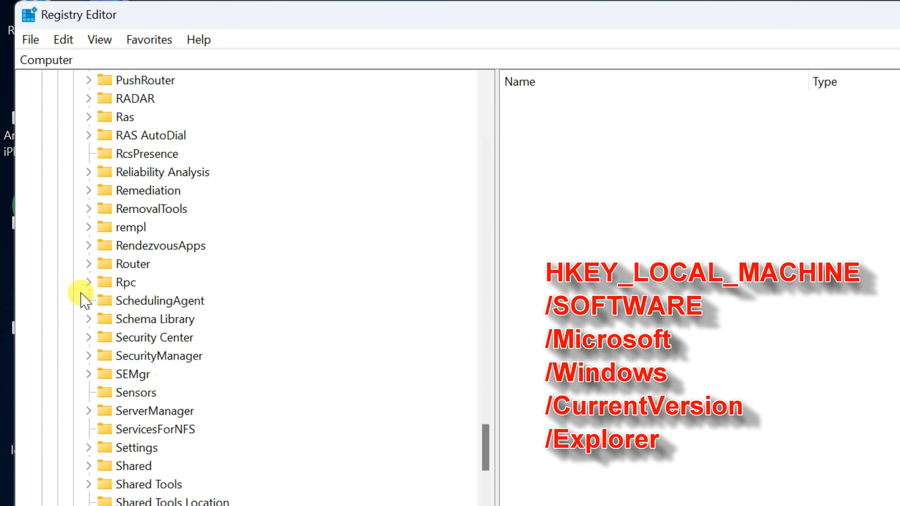
scroll(82, 301, down, 5)
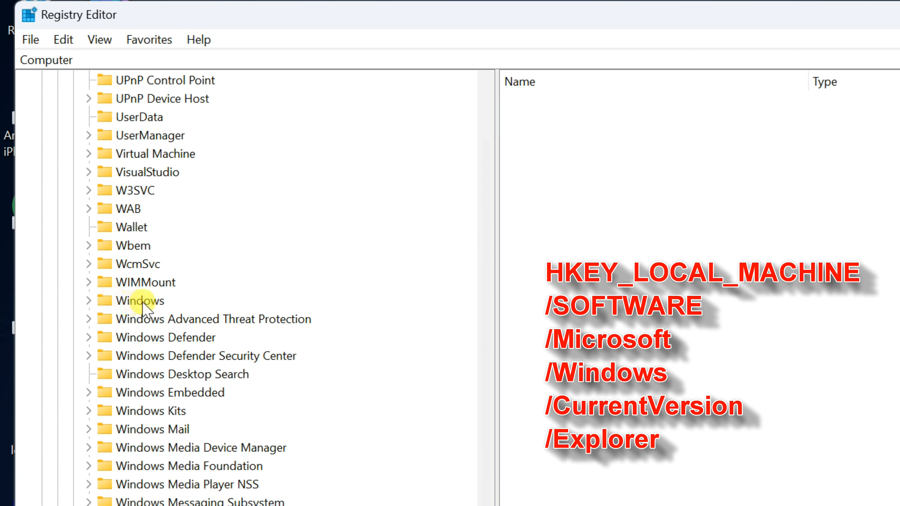
click(89, 300)
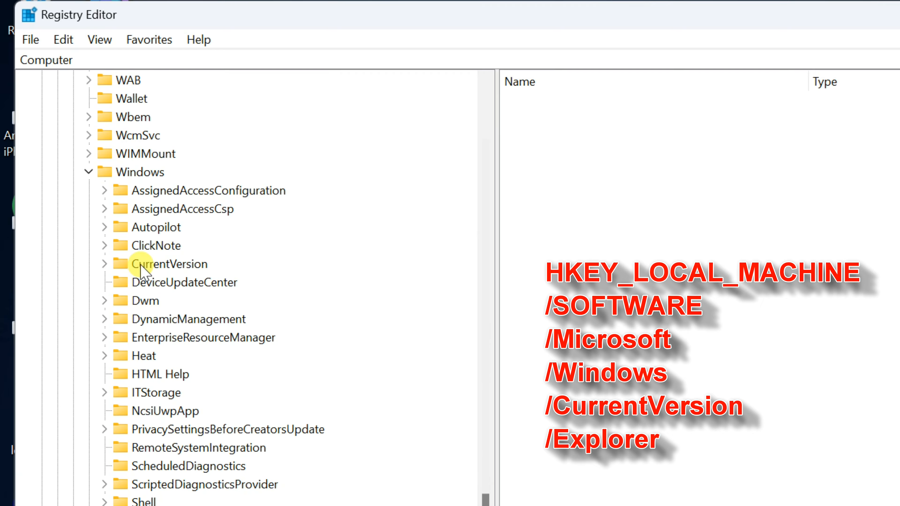
Step: Expand CurrentVersion under the Windows key and select its Explorer key
click(105, 265)
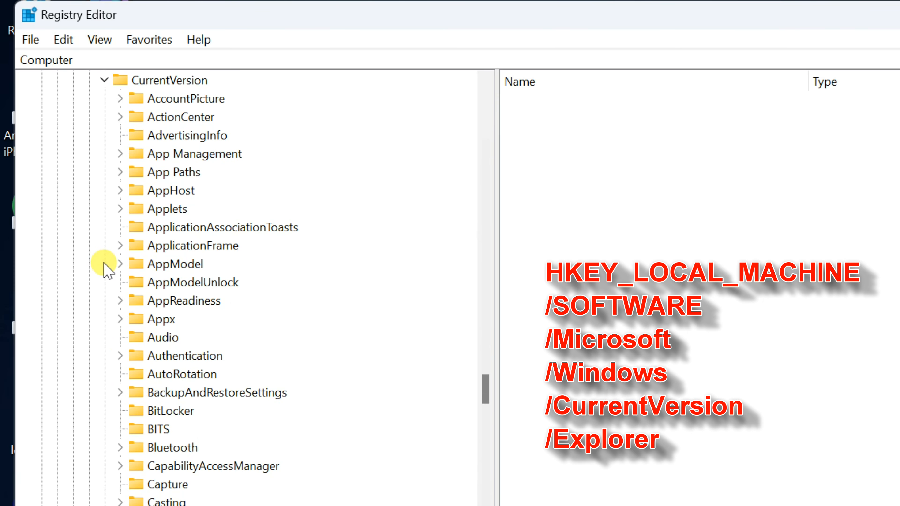
scroll(108, 269, down, 5)
scroll(110, 263, down, 7)
scroll(113, 268, down, 1)
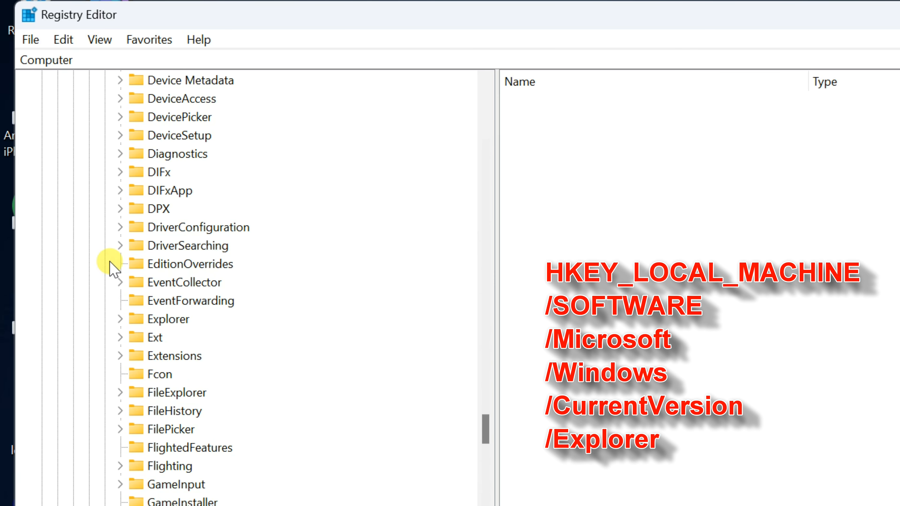
click(121, 317)
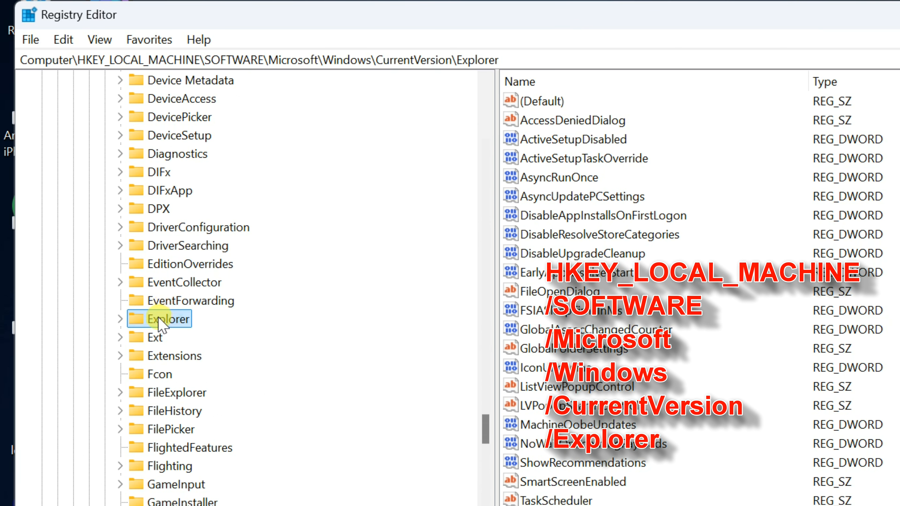
Step: Create a new key under the Explorer key
right_click(179, 319)
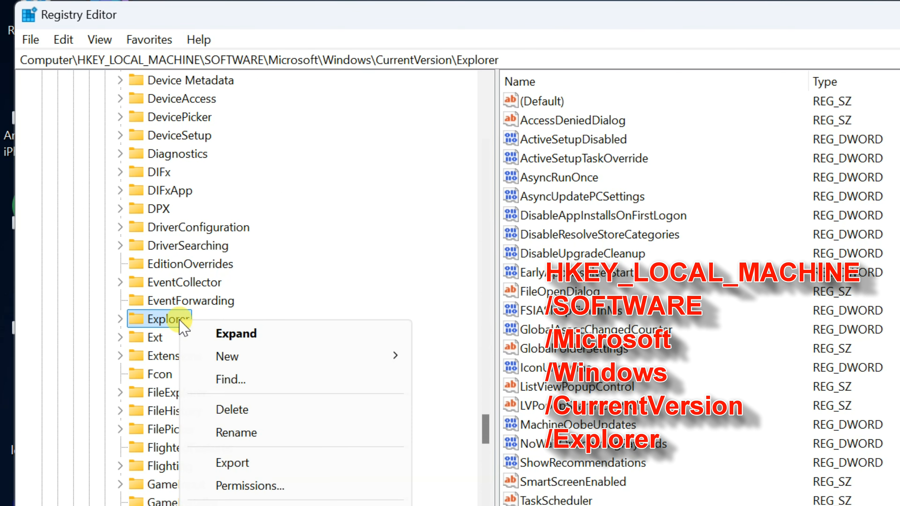
mouse_move(258, 358)
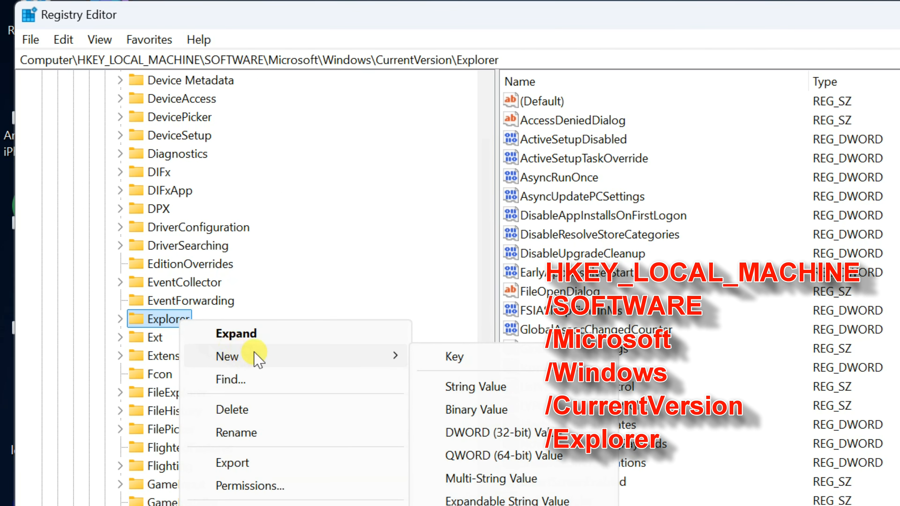
click(455, 357)
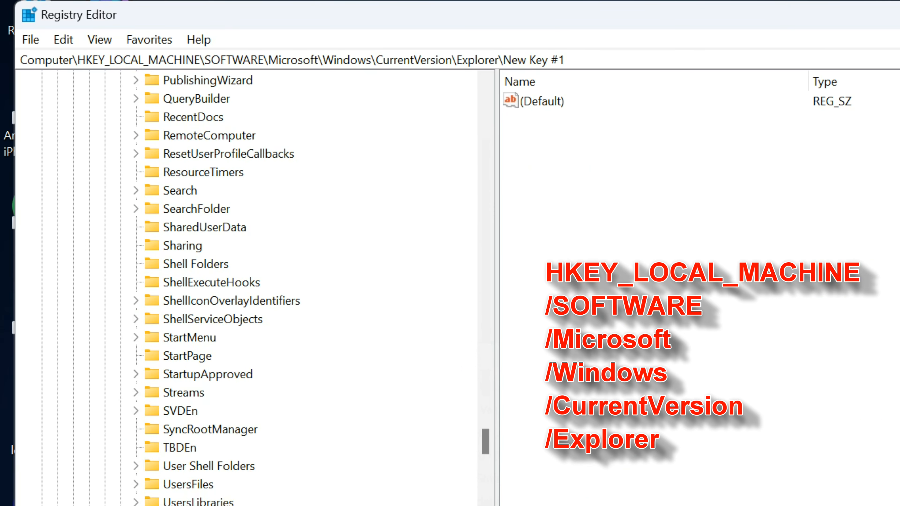
Step: Rename the new key under Explorer to Shell Icons and select it
mouse_move(486, 446)
mouse_down()
mouse_move(491, 464)
mouse_move(487, 456)
mouse_up()
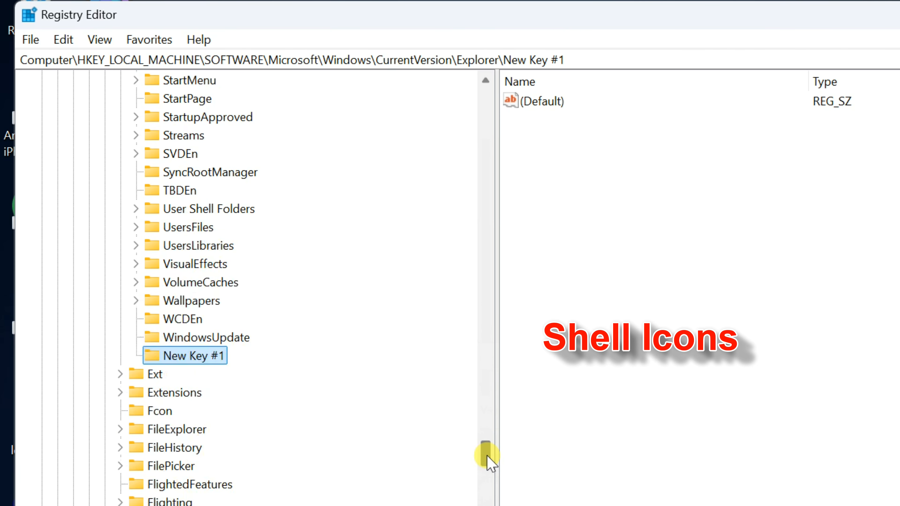
right_click(193, 358)
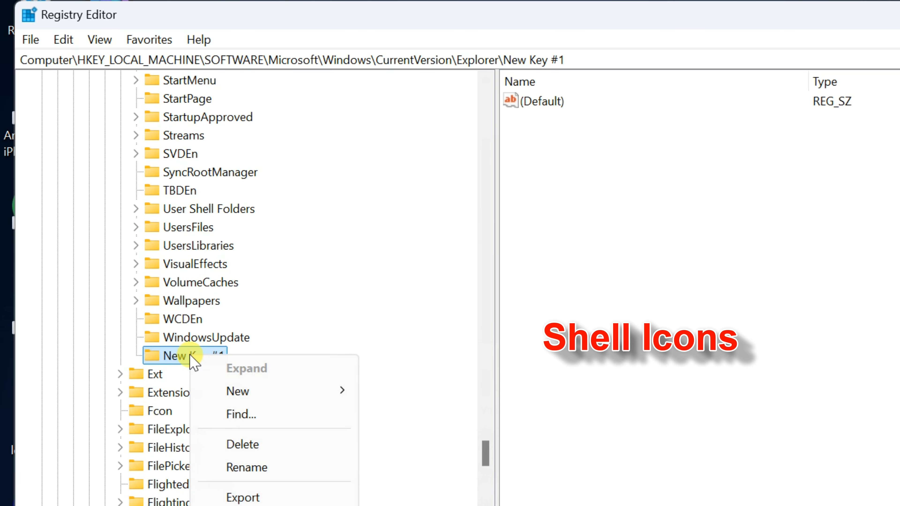
click(258, 474)
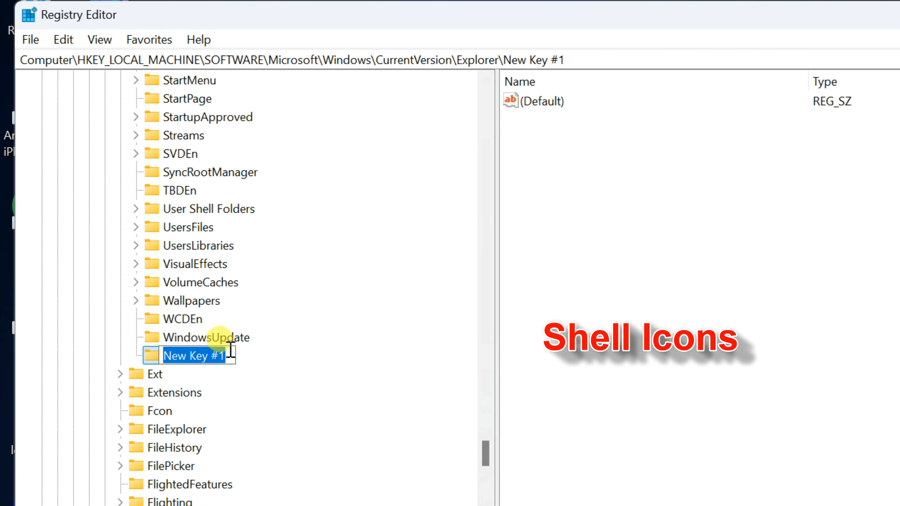
text(Shell)
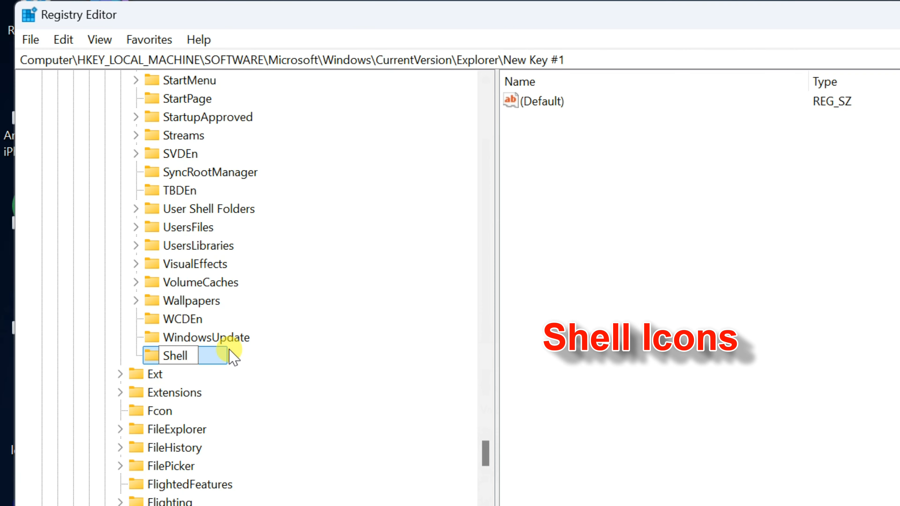
text( Icon)
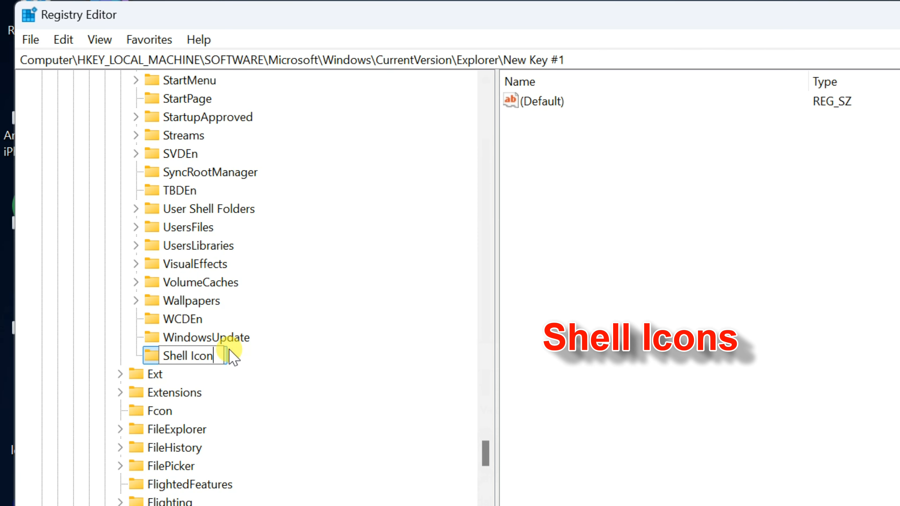
text(s)
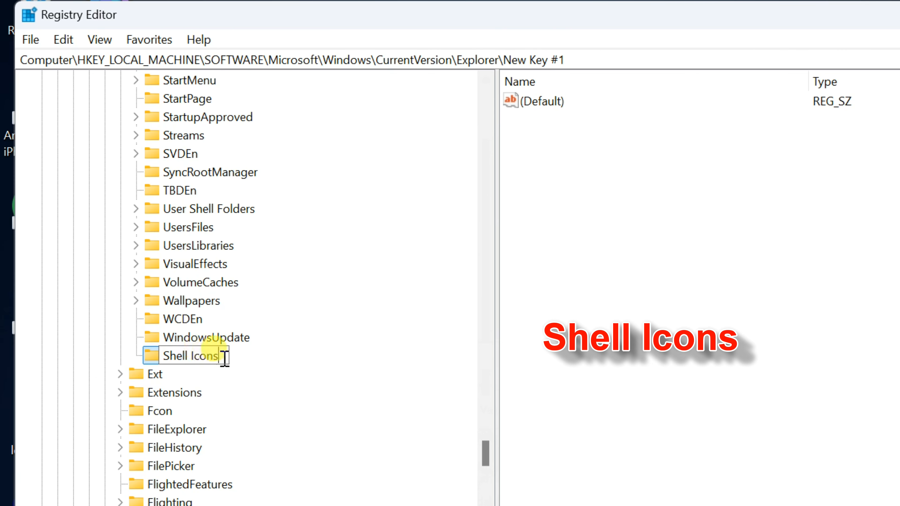
click(150, 357)
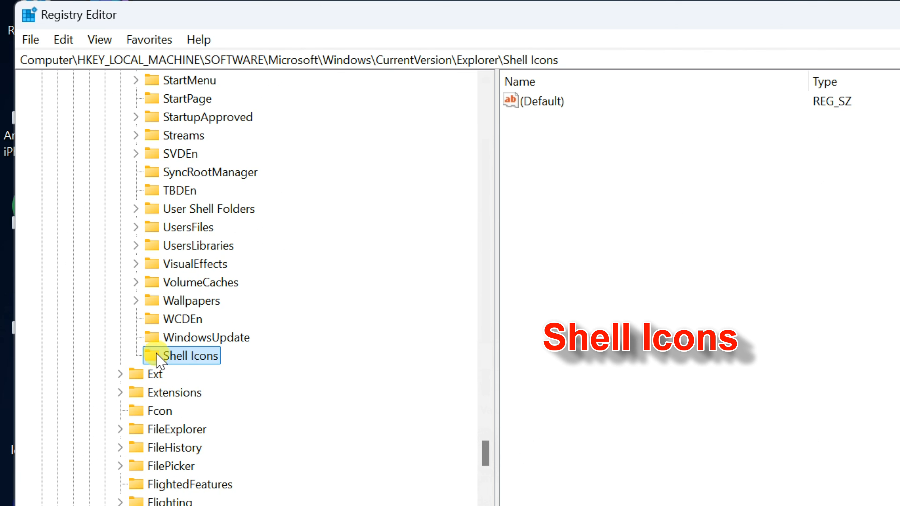
Step: Create a string value named 29 in the Shell Icons key
click(541, 143)
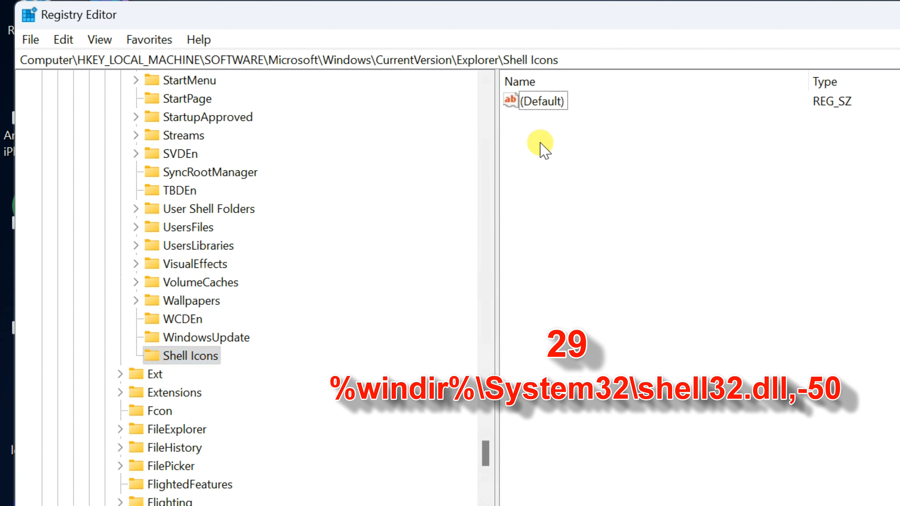
right_click(530, 131)
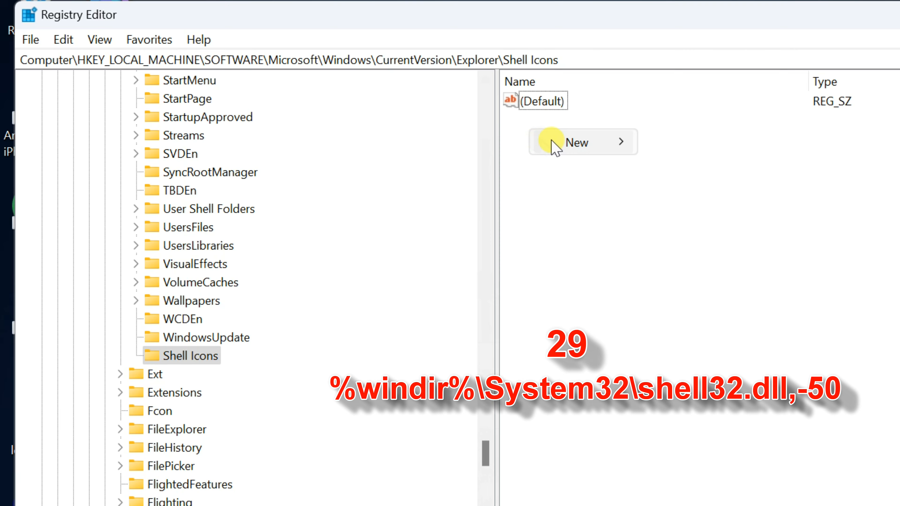
mouse_move(577, 146)
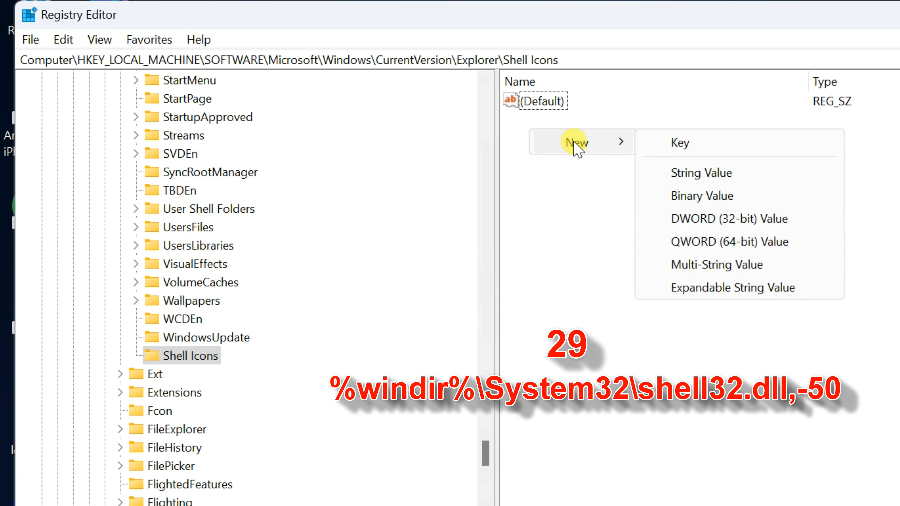
click(721, 174)
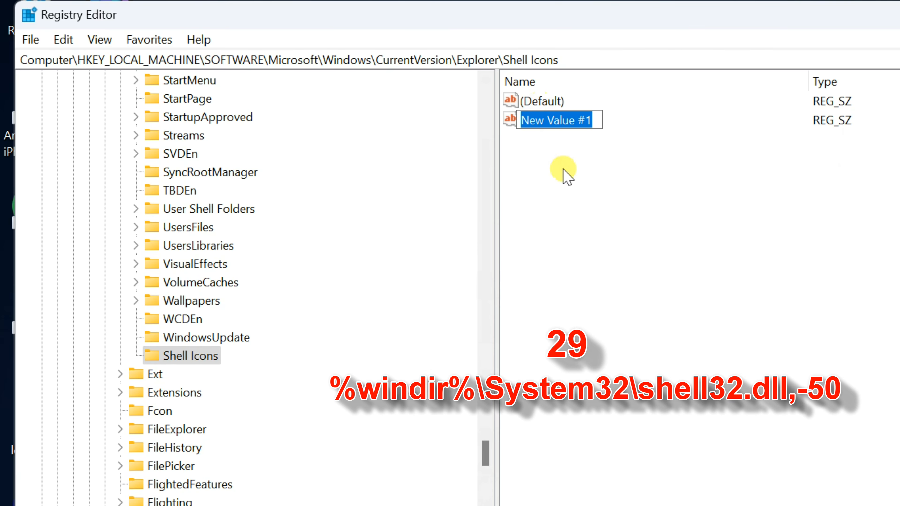
text(29)
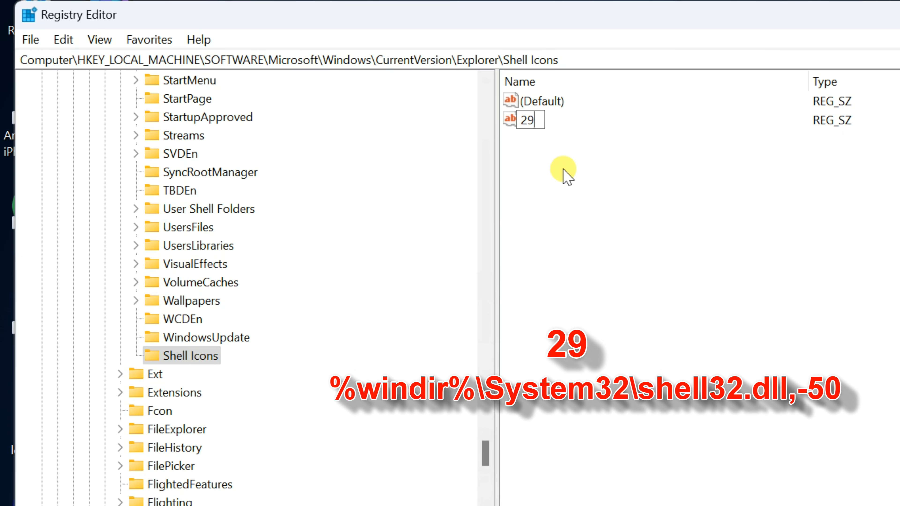
key(Return)
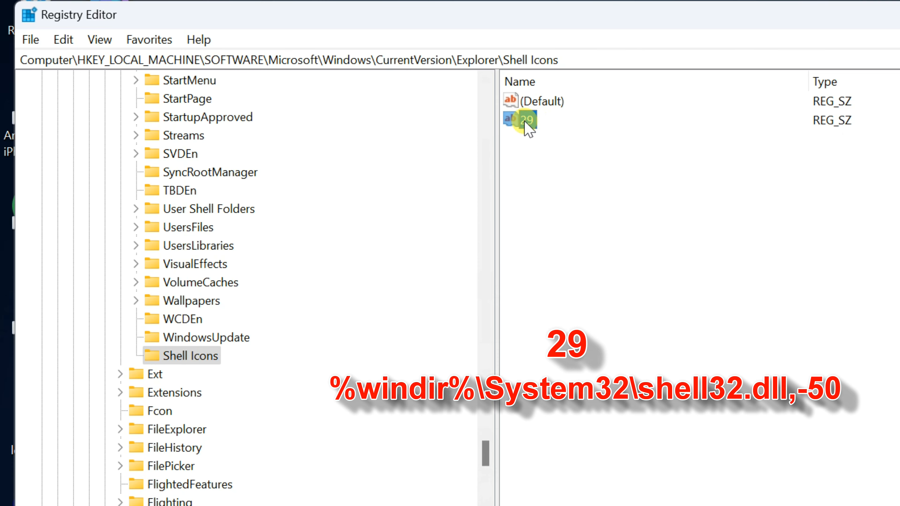
Step: Set the value data of string 29 to %windir%\System32\shell32.dll,-50 and close the Registry Editor
double_click(526, 120)
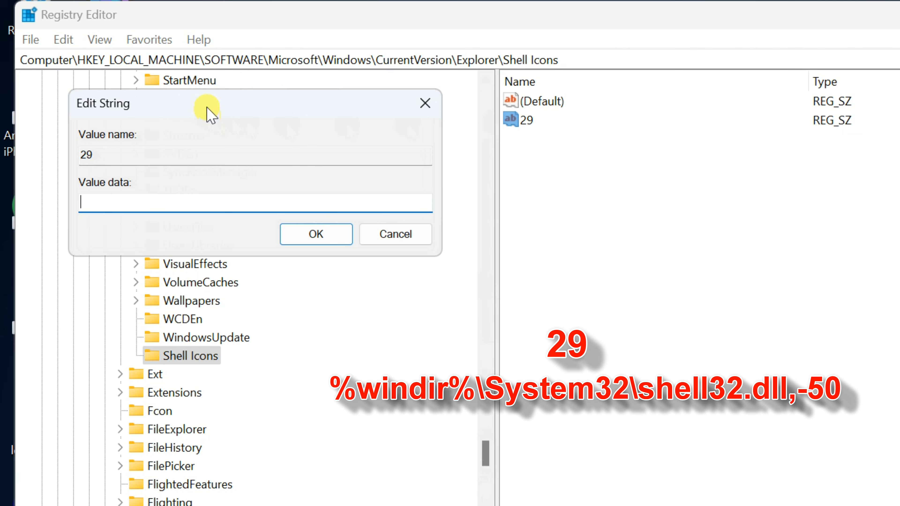
text(%windir%\System32\shell32.dll,-50)
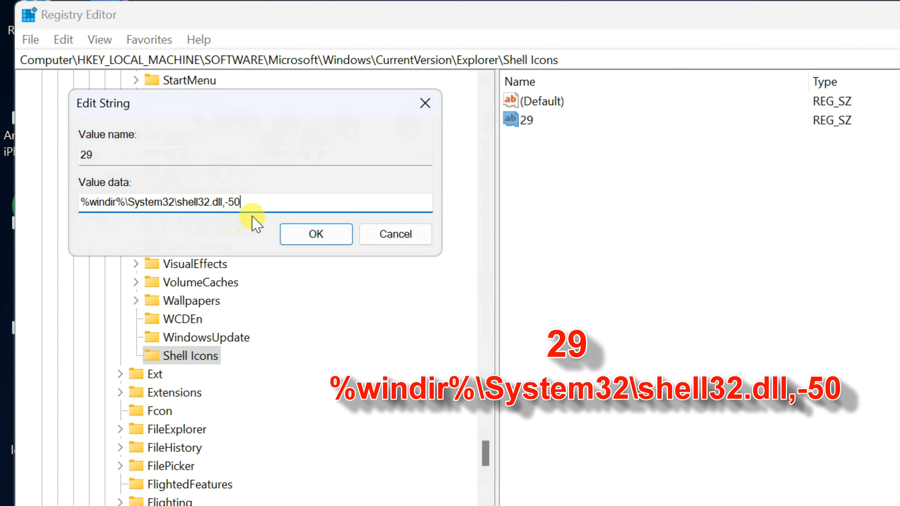
click(320, 236)
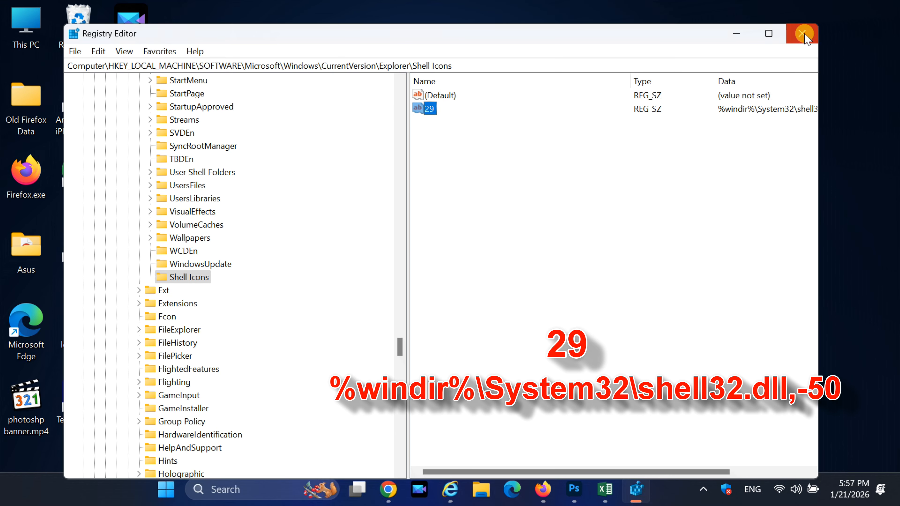
click(803, 34)
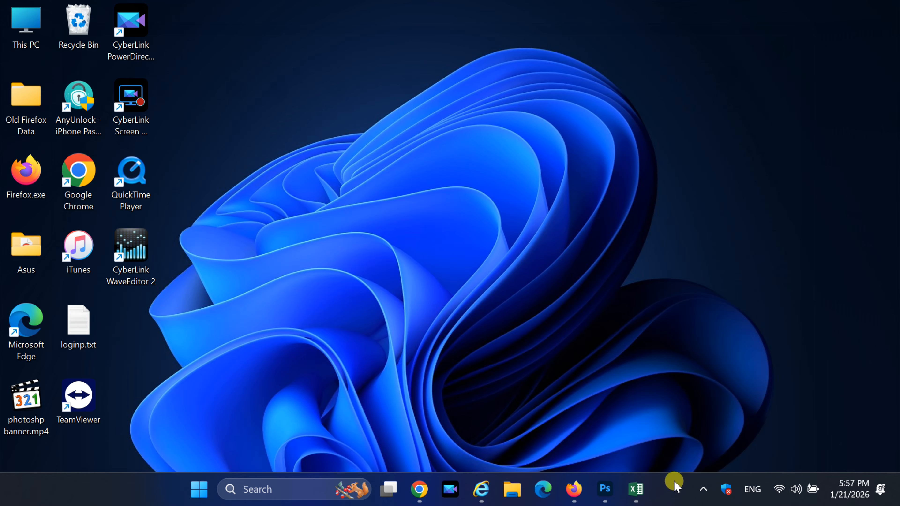
Step: Switch to Task Manager, restart the Windows Explorer process, and close Task Manager
right_click(677, 486)
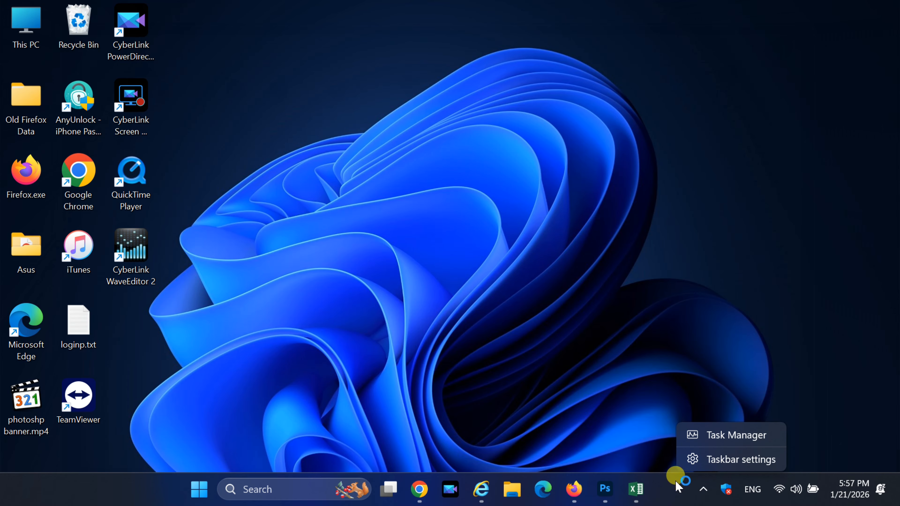
click(731, 436)
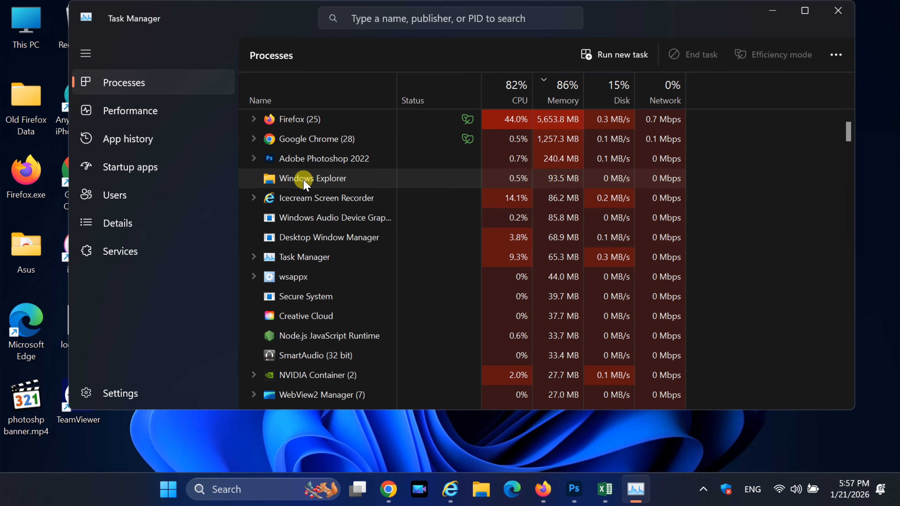
click(304, 181)
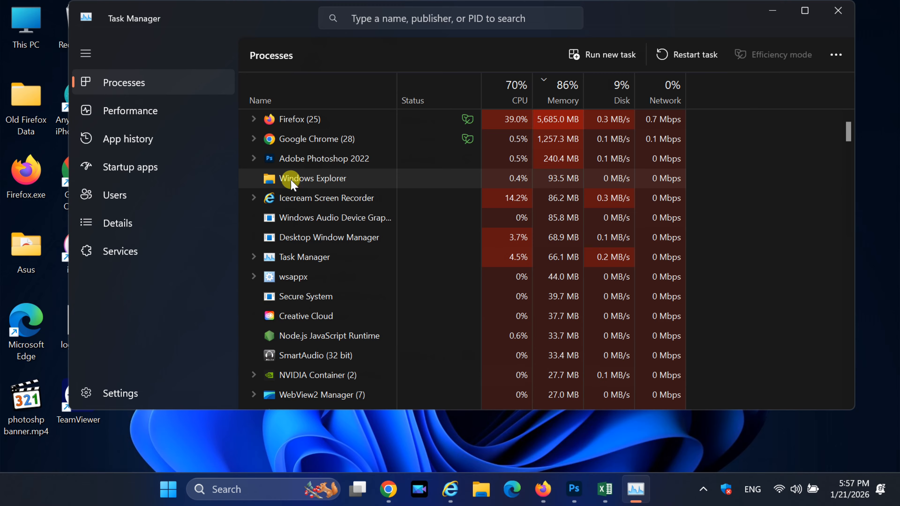
click(305, 199)
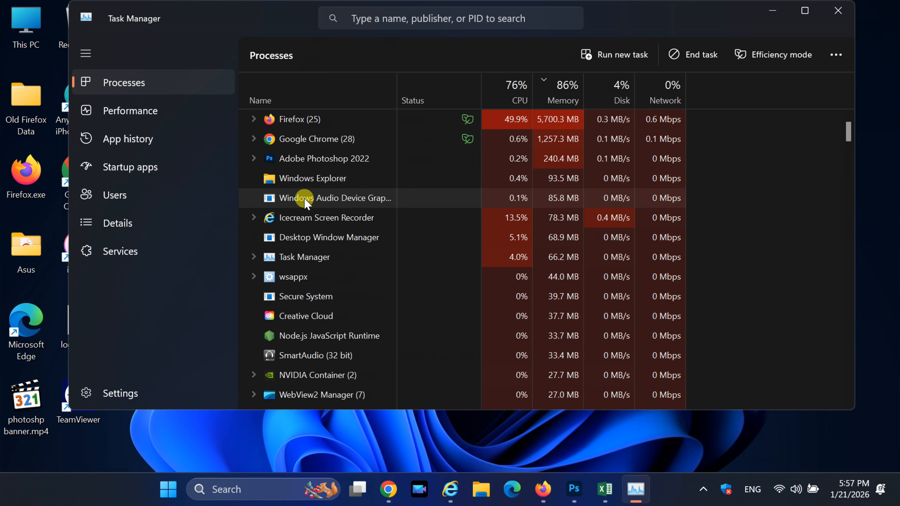
click(300, 184)
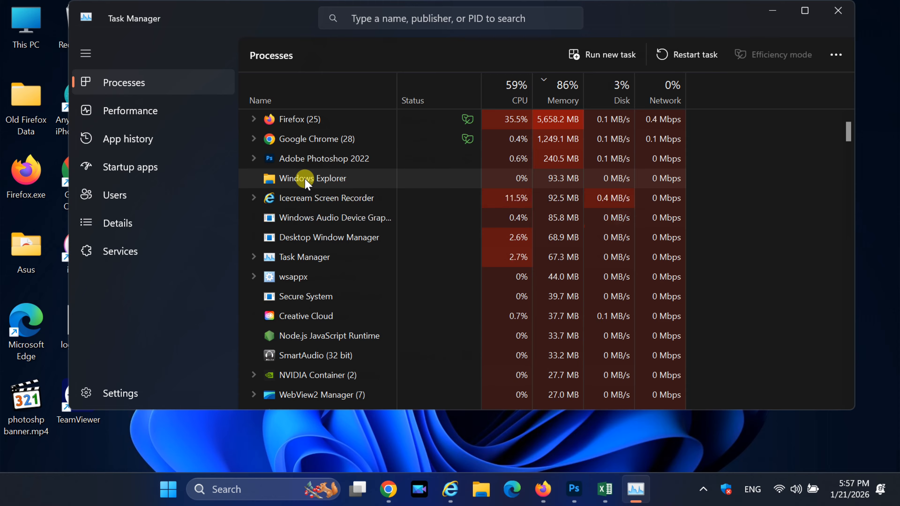
right_click(305, 183)
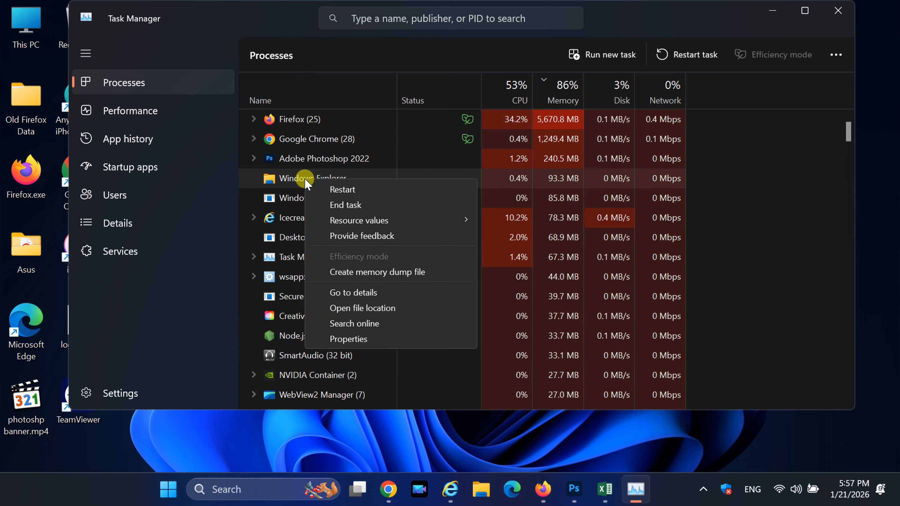
click(342, 192)
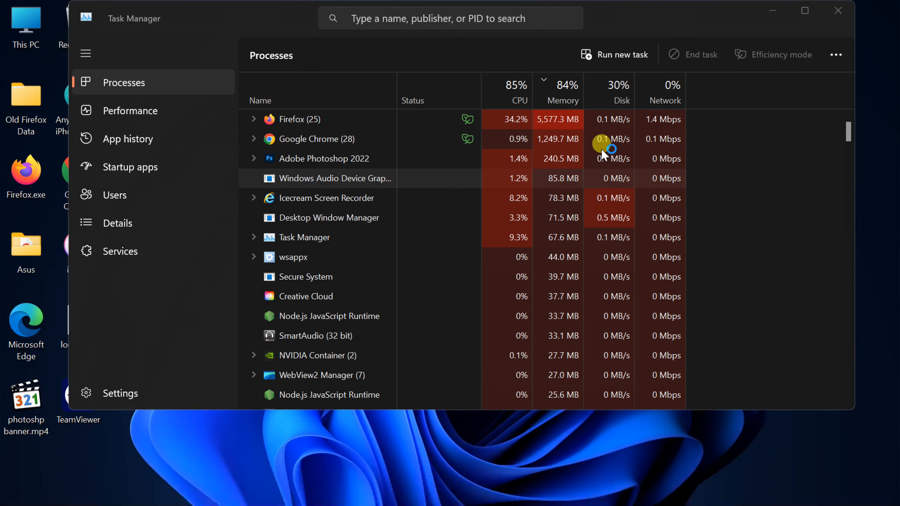
click(838, 16)
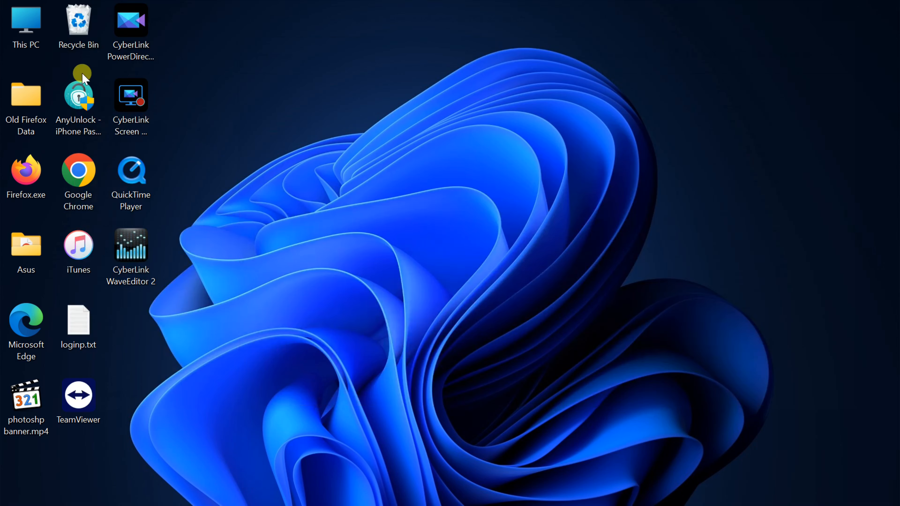